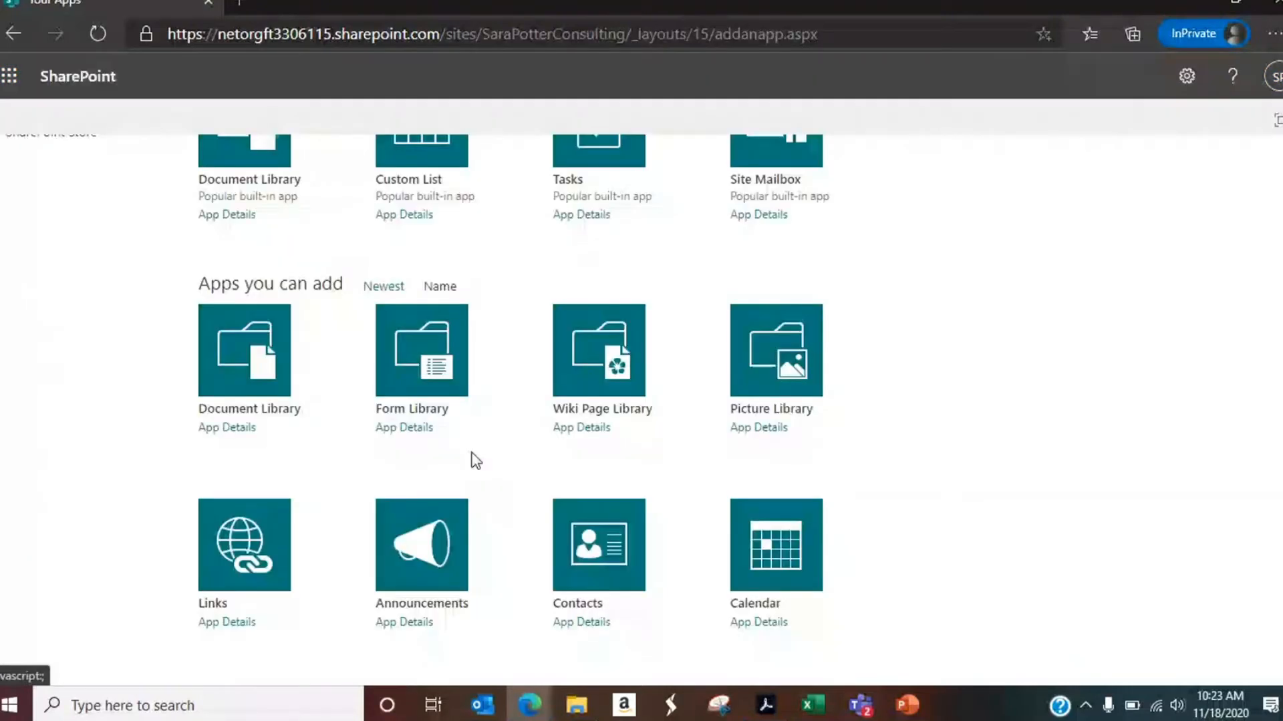
# Step: Add an Issue Tracking app named "Issues" to the site
pyautogui.scroll(-6, 950, 464)
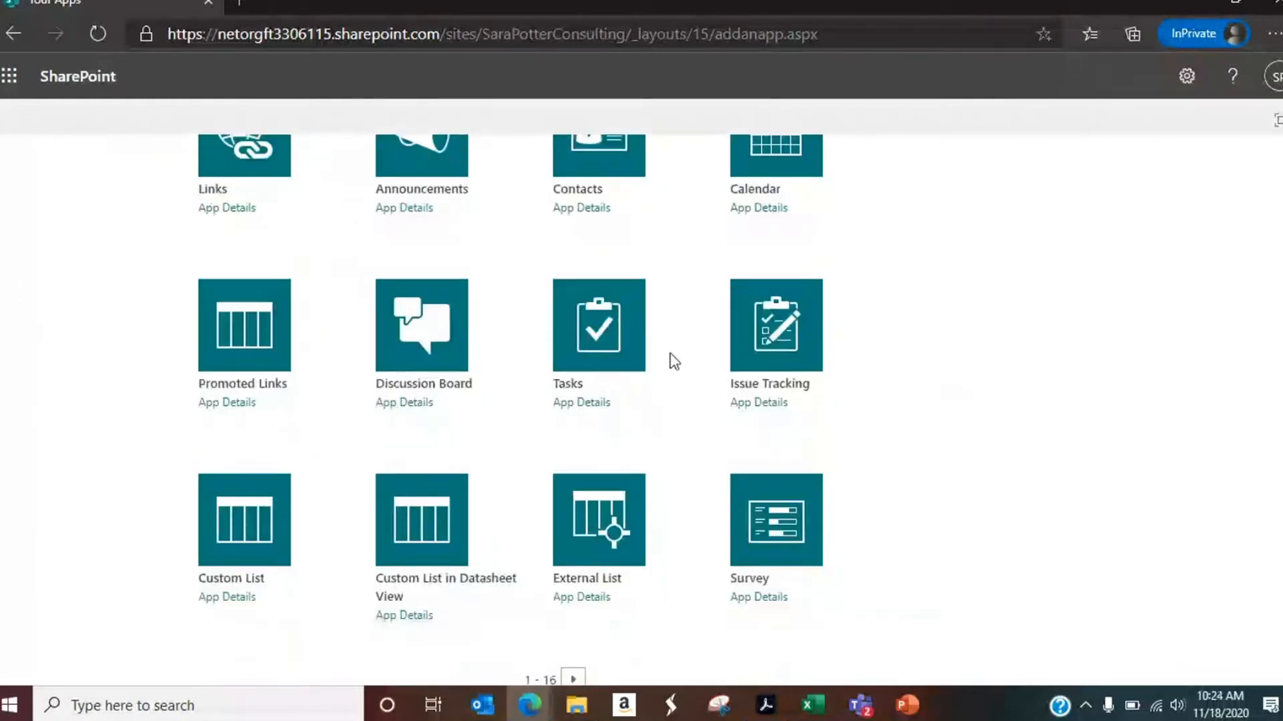
pyautogui.click(770, 346)
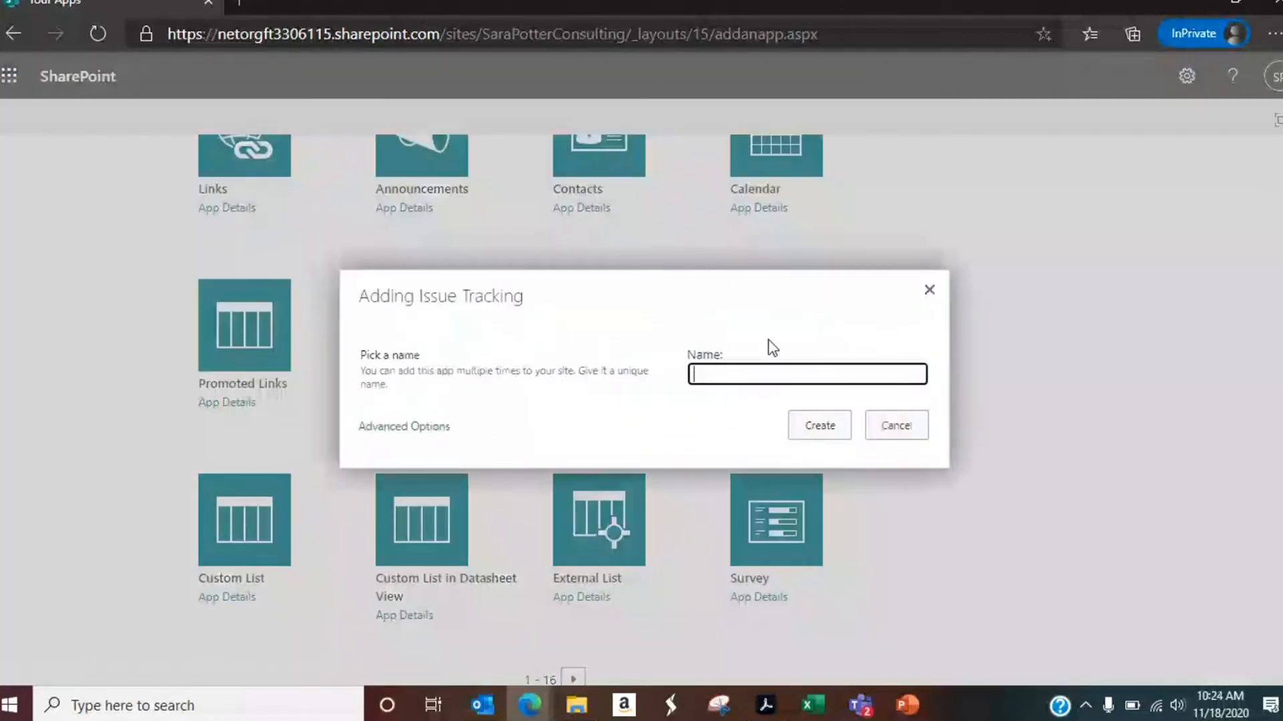
pyautogui.write('Issues')
pyautogui.click(810, 430)
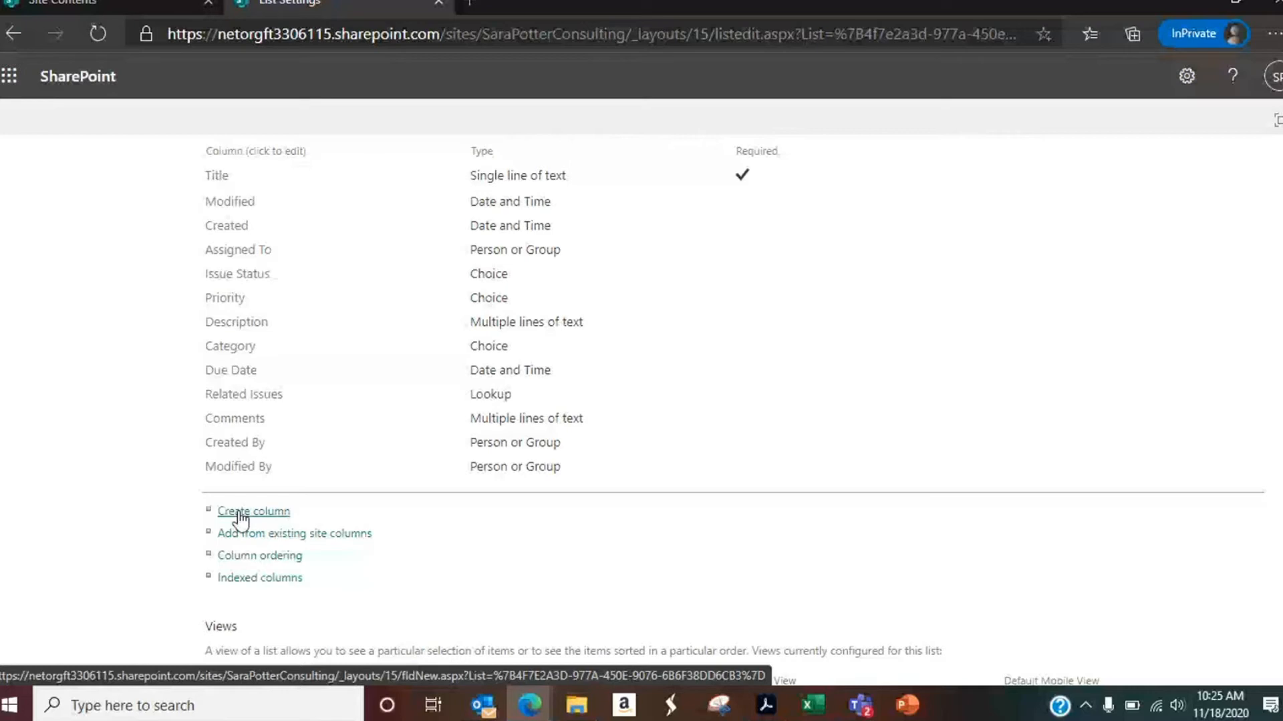
# Step: Add a Department column in the Issues list settings and return to the list
pyautogui.click(241, 512)
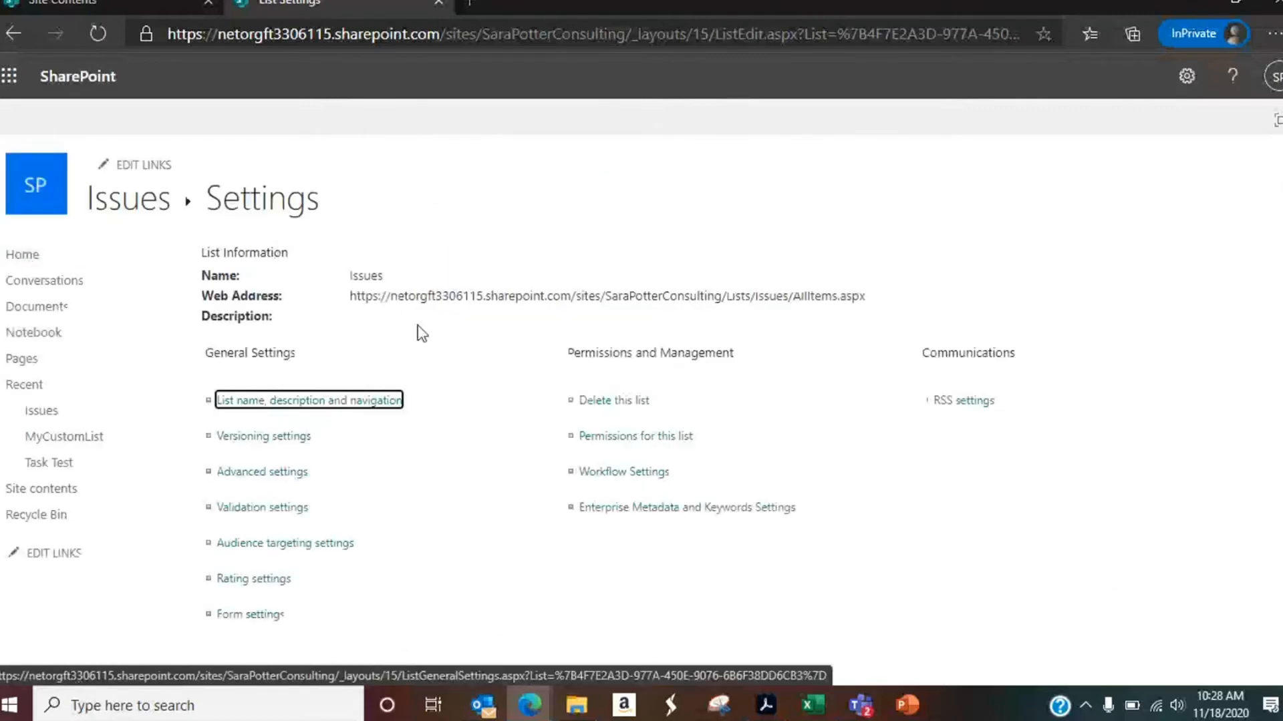
pyautogui.click(142, 213)
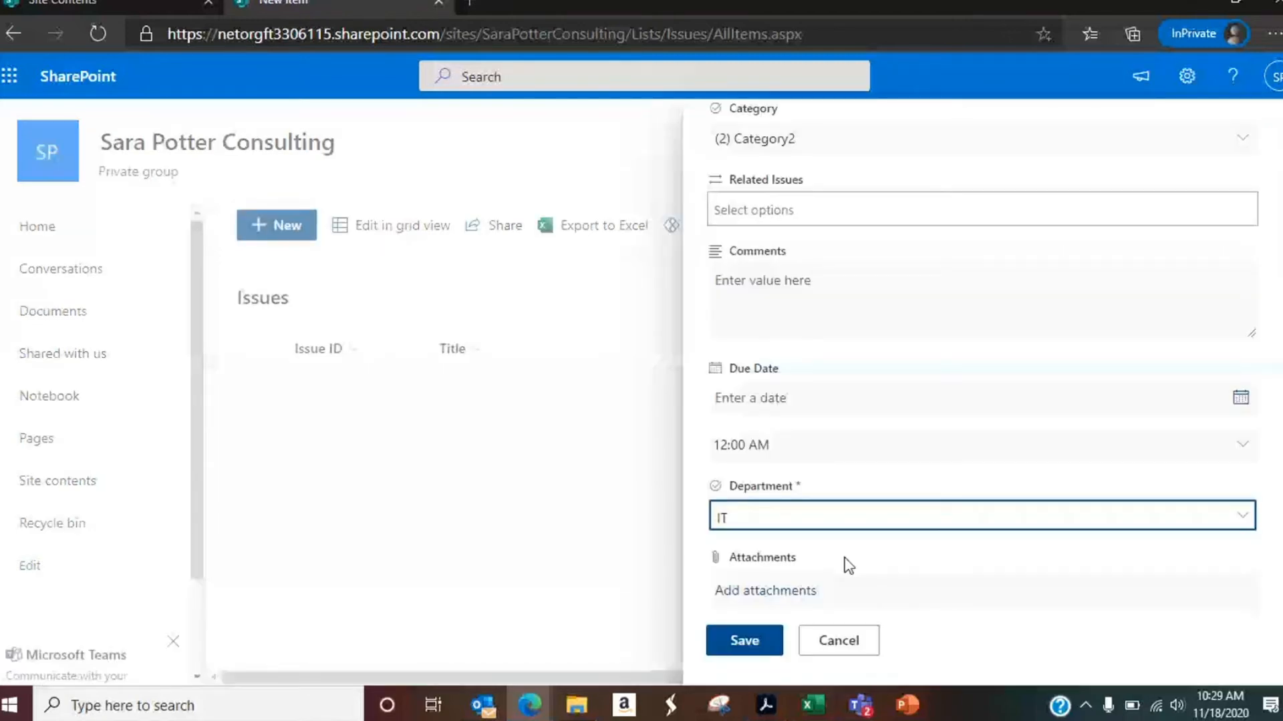
pyautogui.click(839, 641)
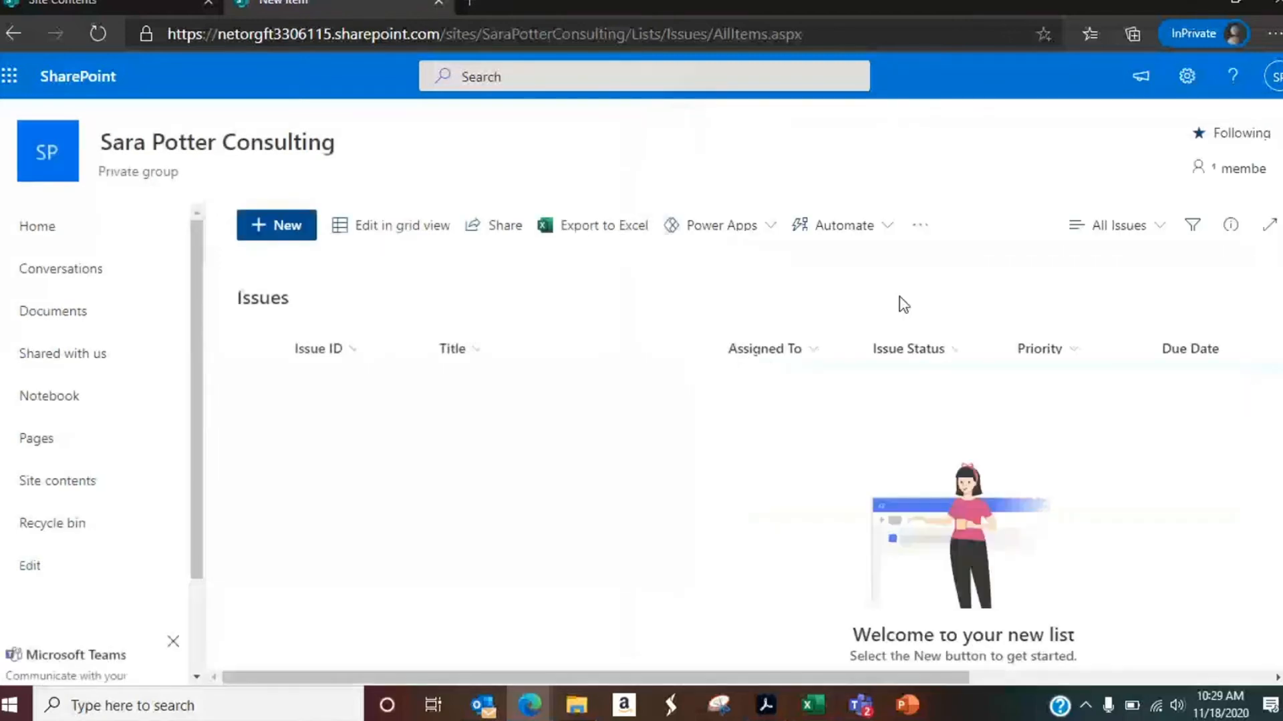
# Step: Examine the list's additional commands and the settings page of the All Issues view, and return to the list
pyautogui.click(921, 231)
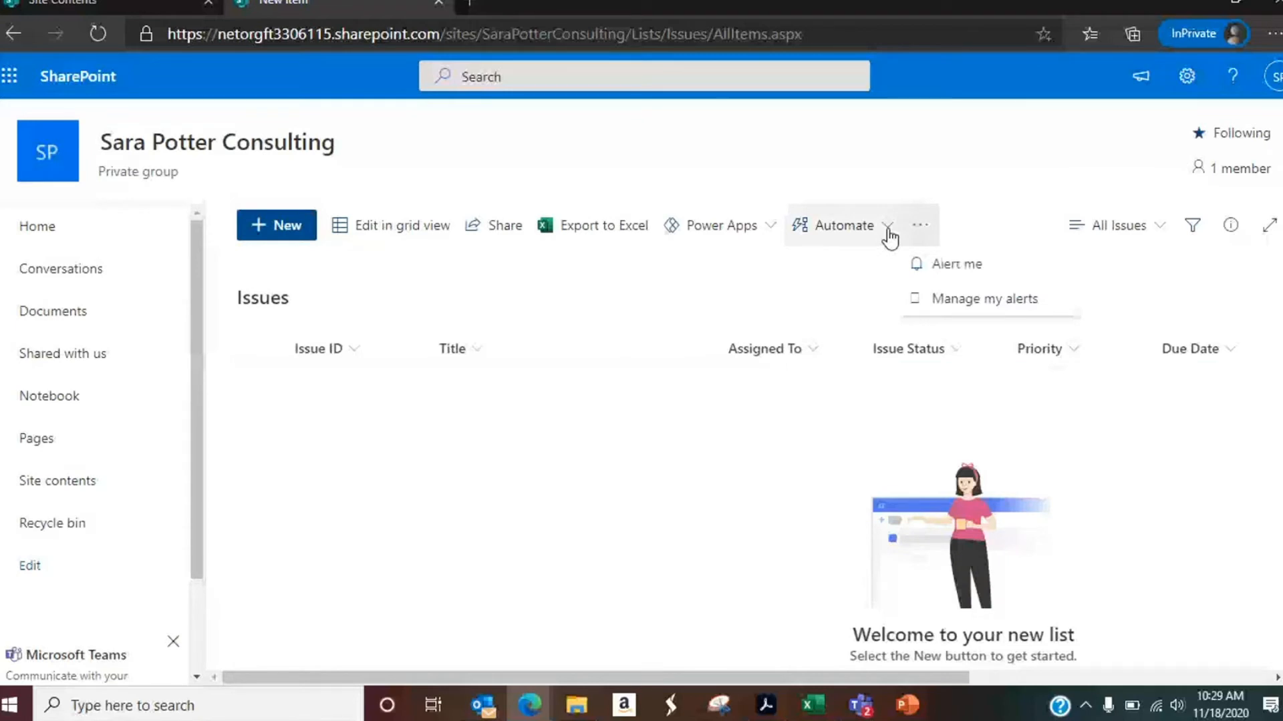
pyautogui.click(1159, 227)
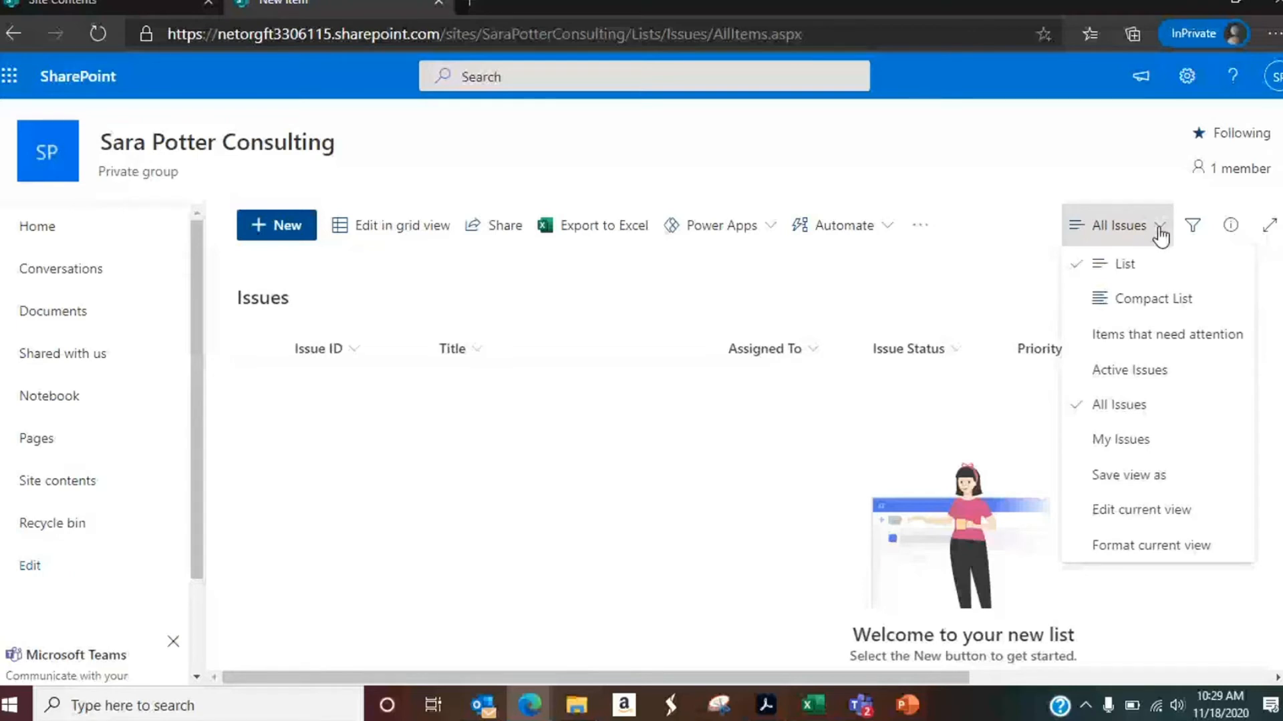
pyautogui.click(1150, 502)
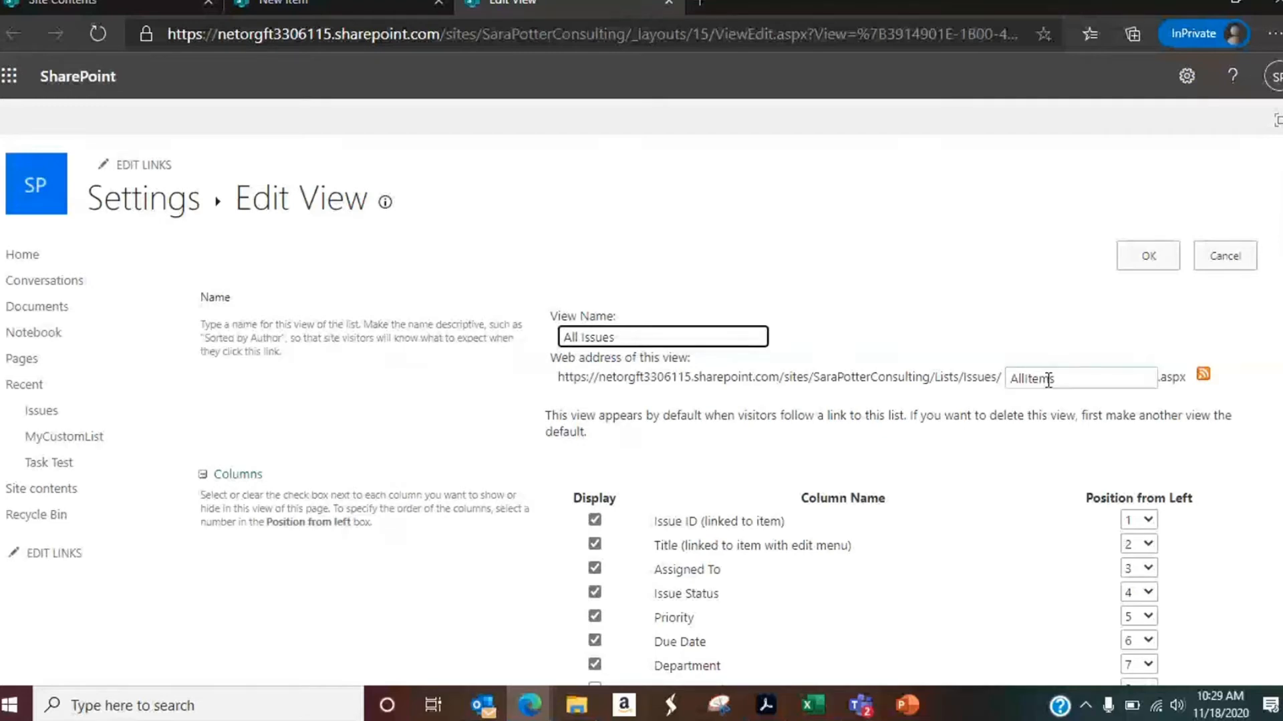
pyautogui.press('Return')
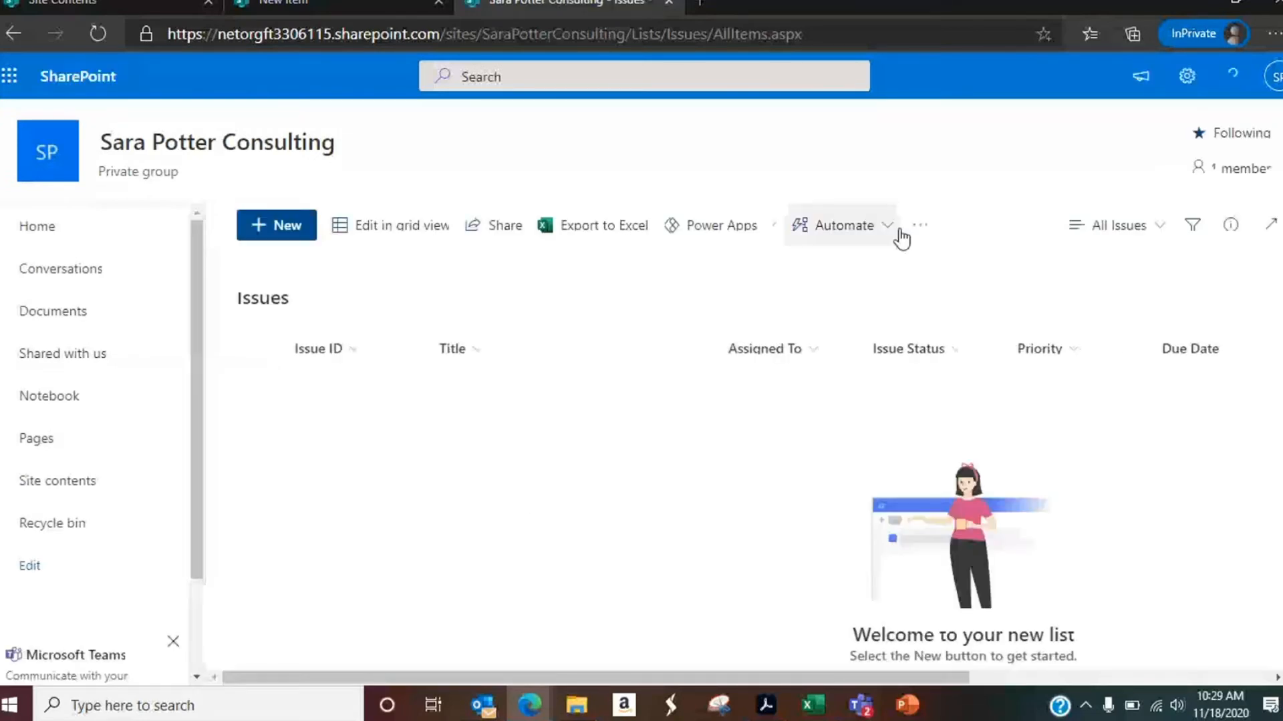
# Step: View the new item form of the Issues list and close it without saving
pyautogui.click(283, 239)
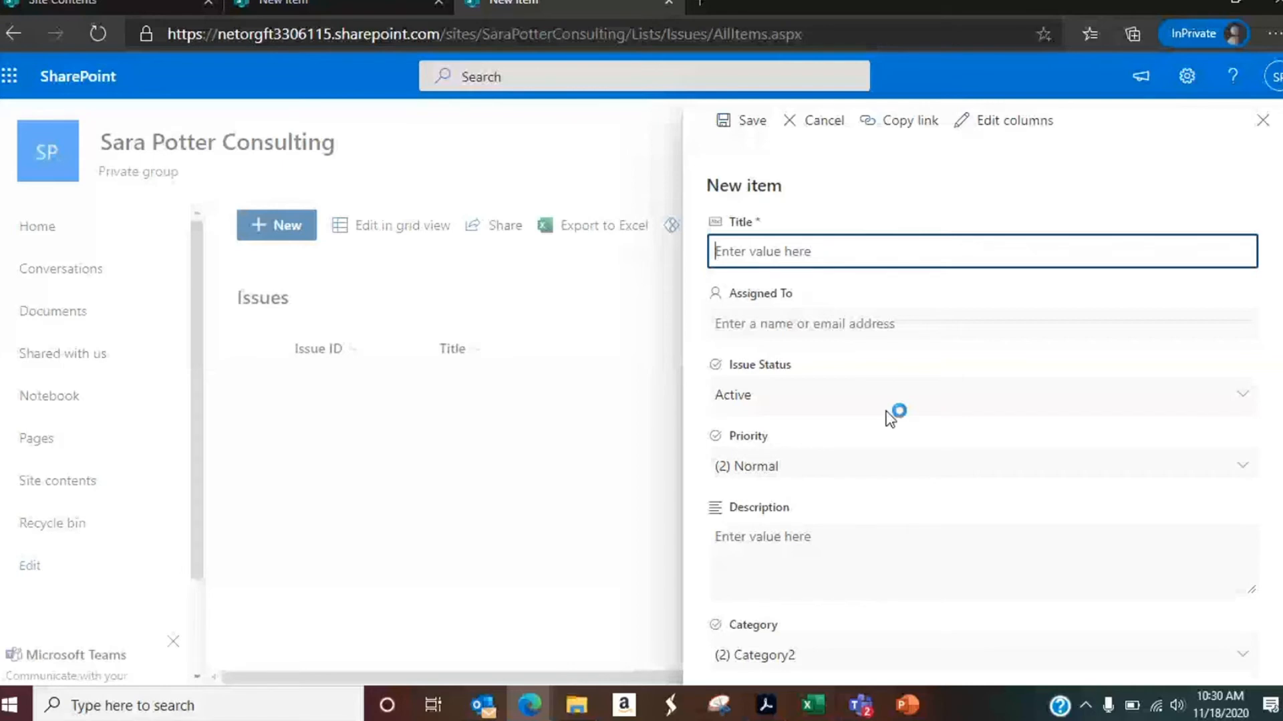
pyautogui.click(1252, 144)
# Step: Edit the All Issues view to sort first by Department
pyautogui.click(1160, 232)
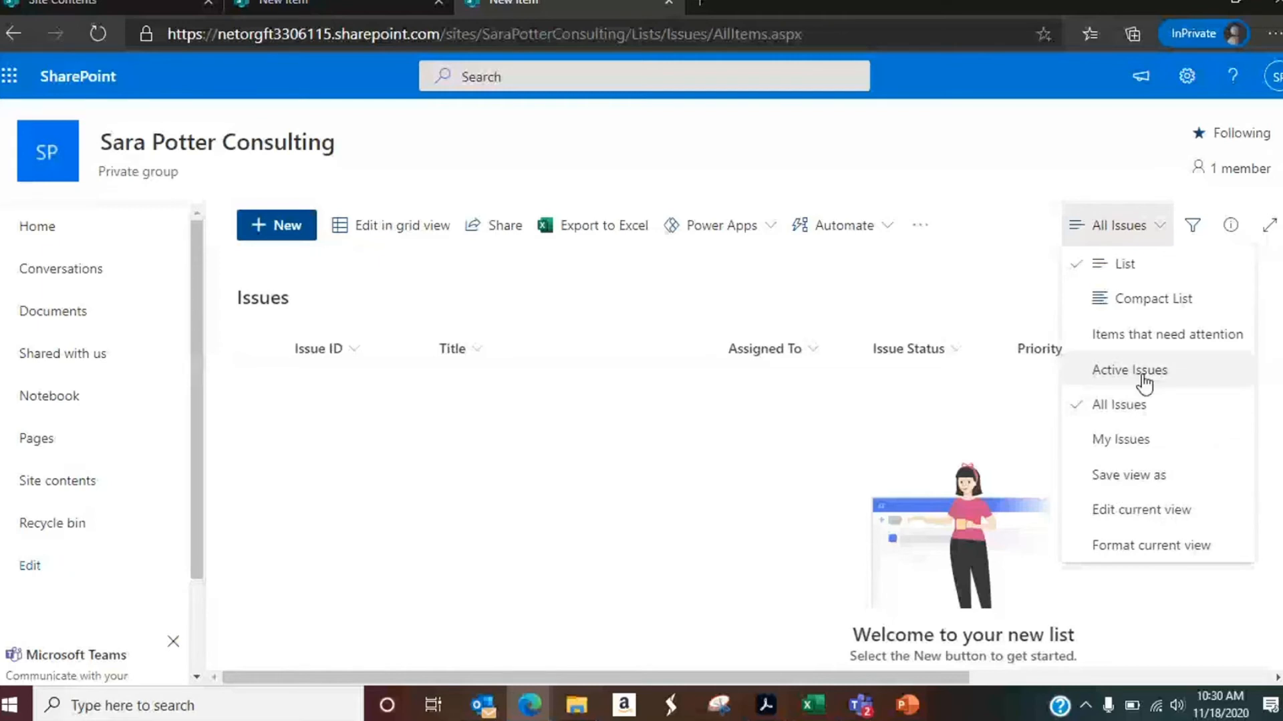
pyautogui.click(1141, 510)
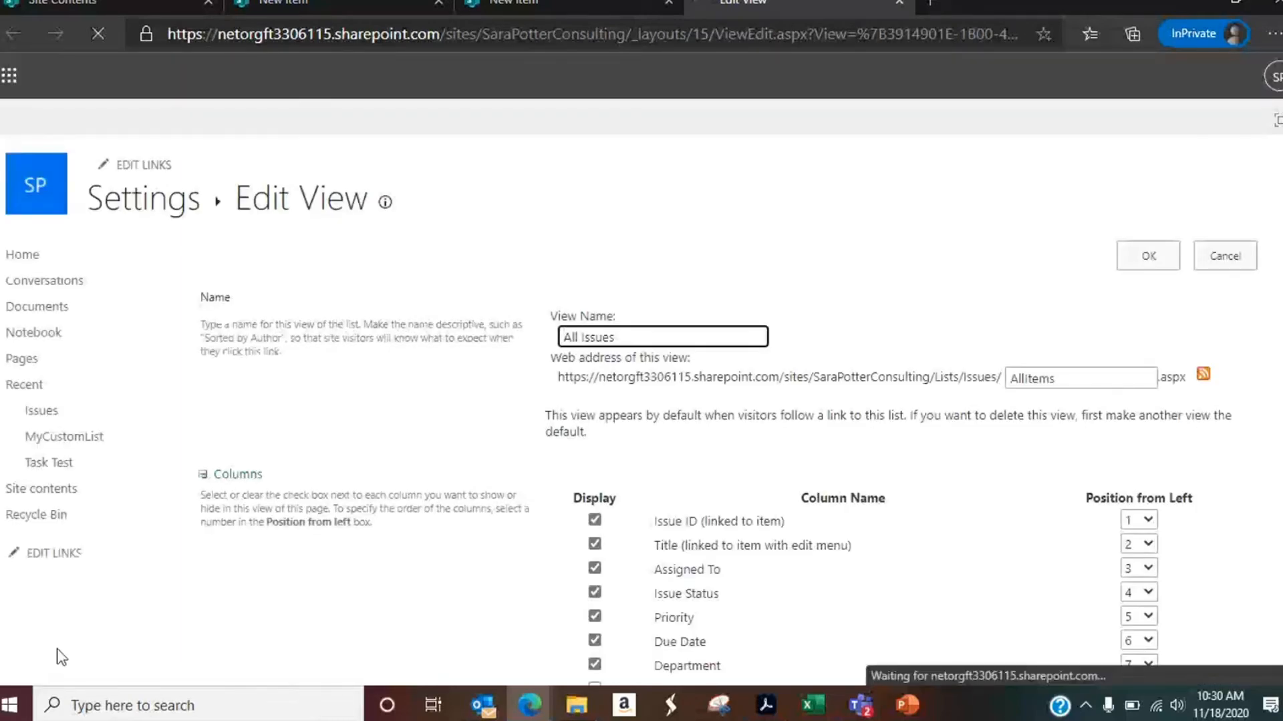
pyautogui.scroll(-15, 350, 395)
pyautogui.click(668, 386)
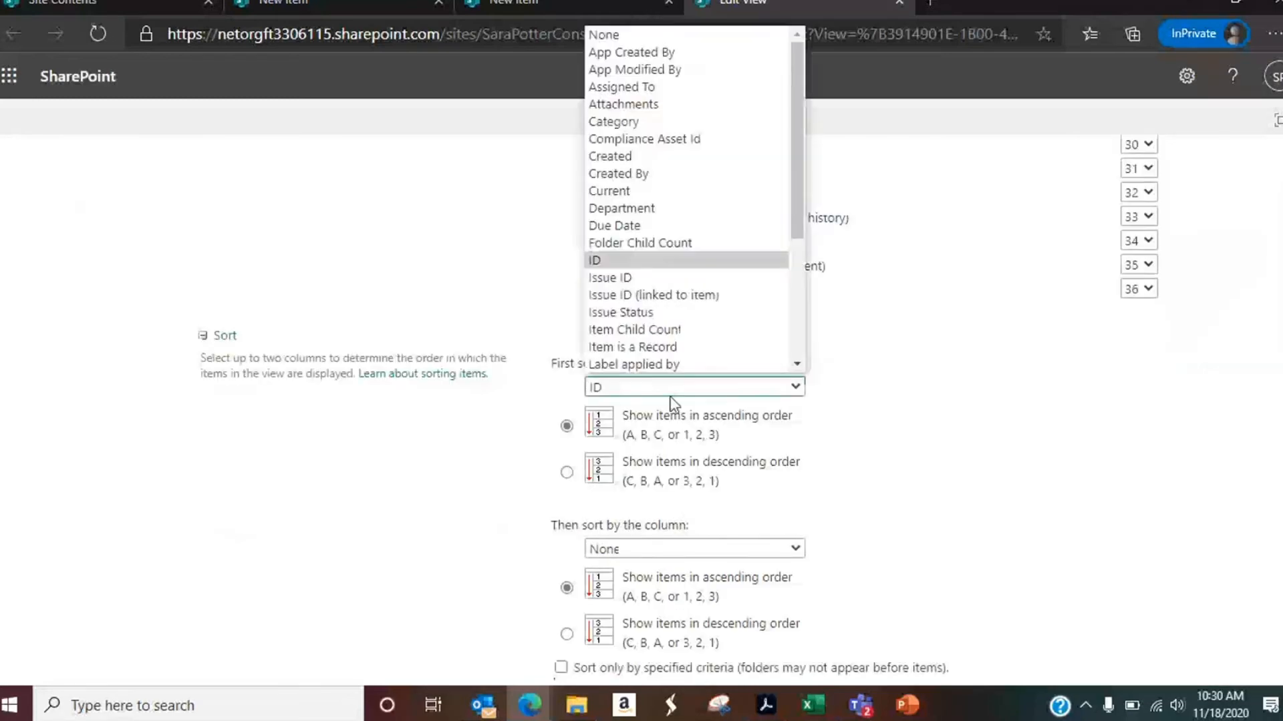
pyautogui.click(666, 209)
# Step: Filter the view to show only items whose Department is equal to "Marketing"
pyautogui.scroll(-5, 343, 521)
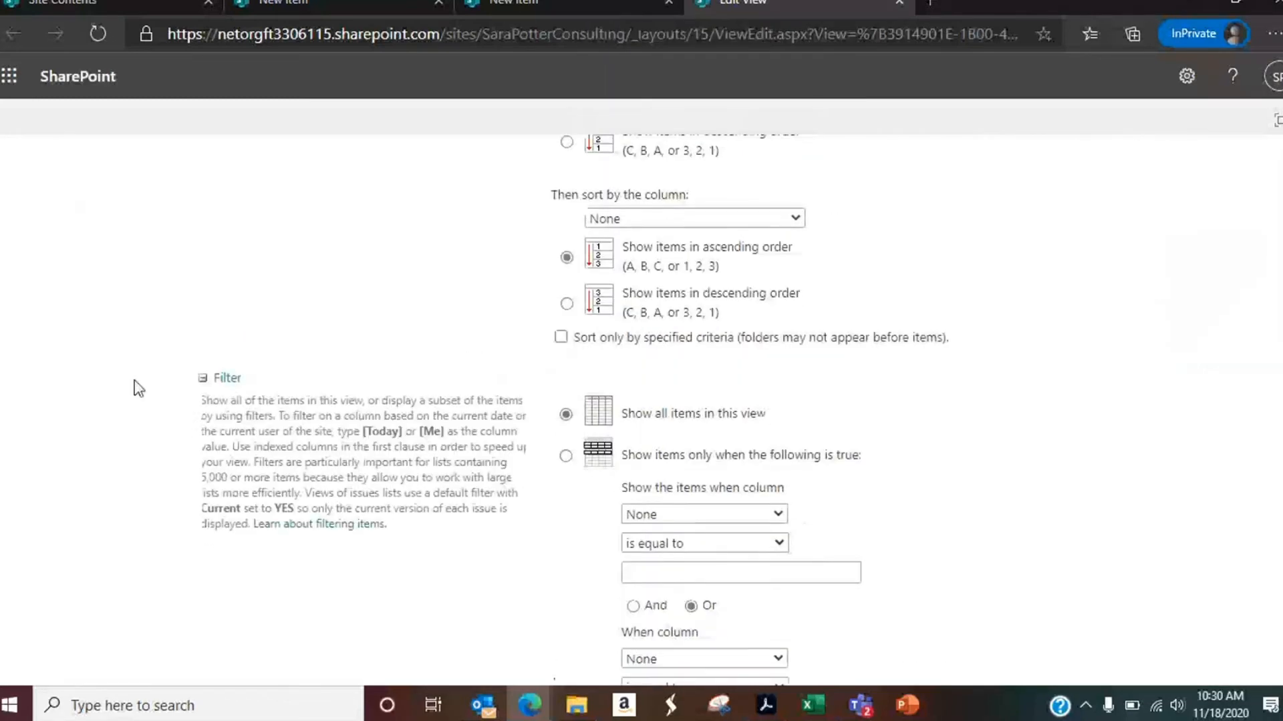
pyautogui.click(566, 456)
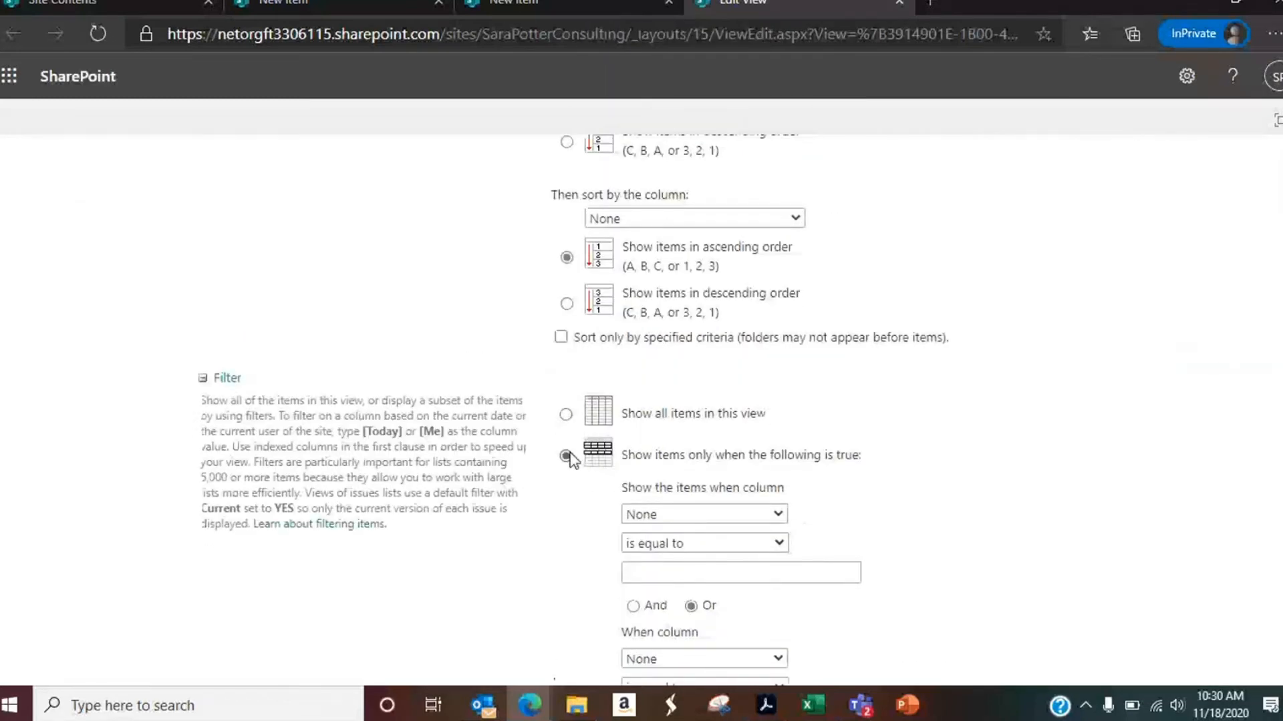
pyautogui.click(691, 521)
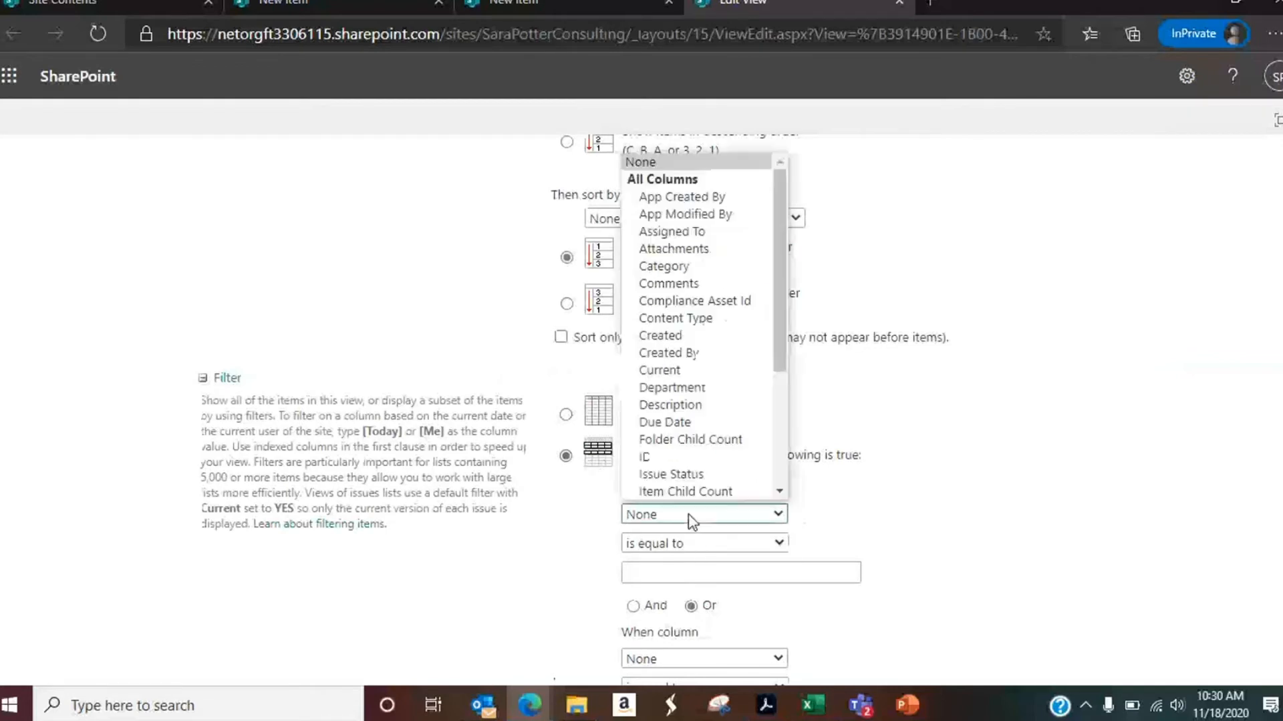
pyautogui.click(681, 387)
pyautogui.click(718, 573)
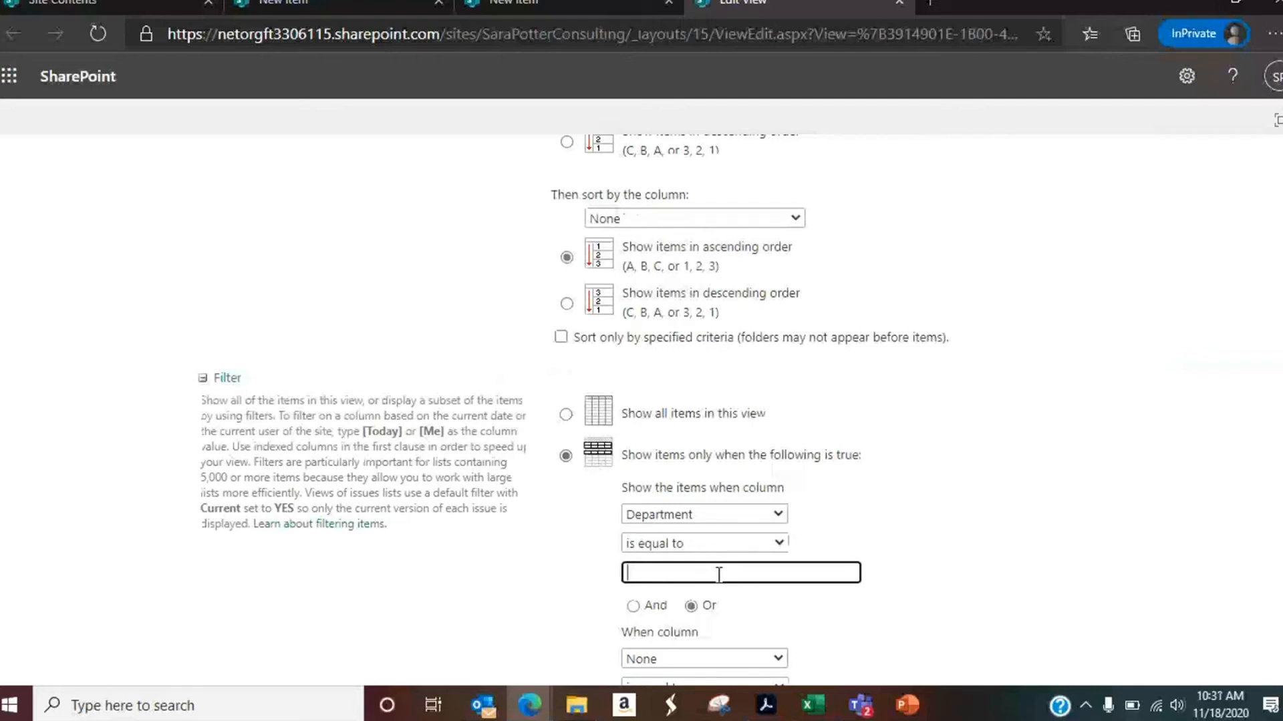
pyautogui.write('Marketing')
# Step: Review the remaining view options down to the mobile settings and discard the view changes
pyautogui.scroll(-3, 847, 468)
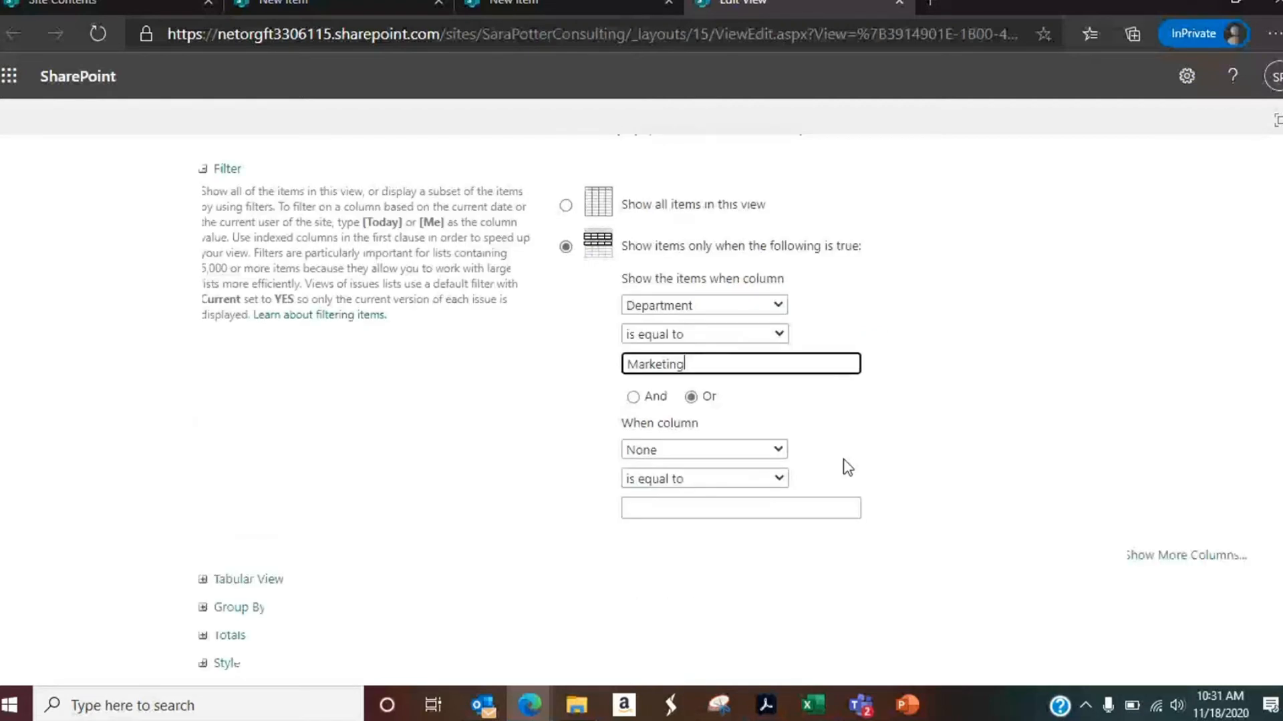
pyautogui.scroll(-2, 847, 467)
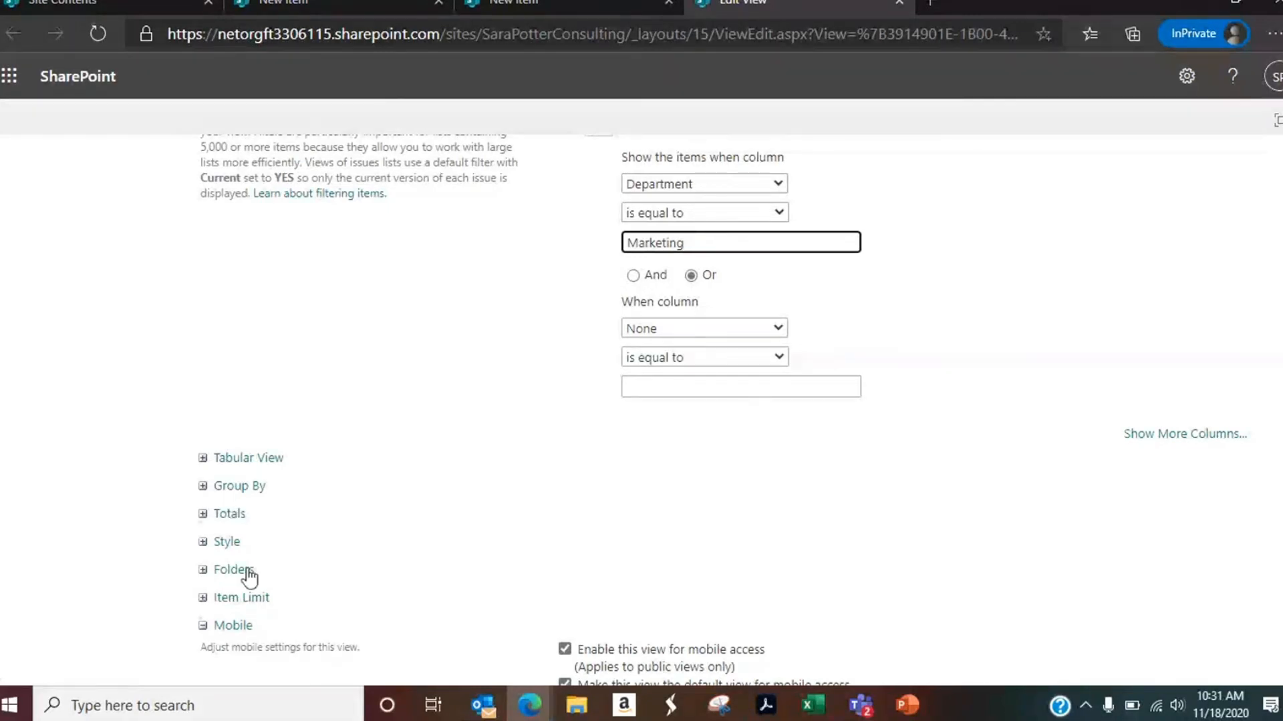
pyautogui.scroll(-3, 705, 459)
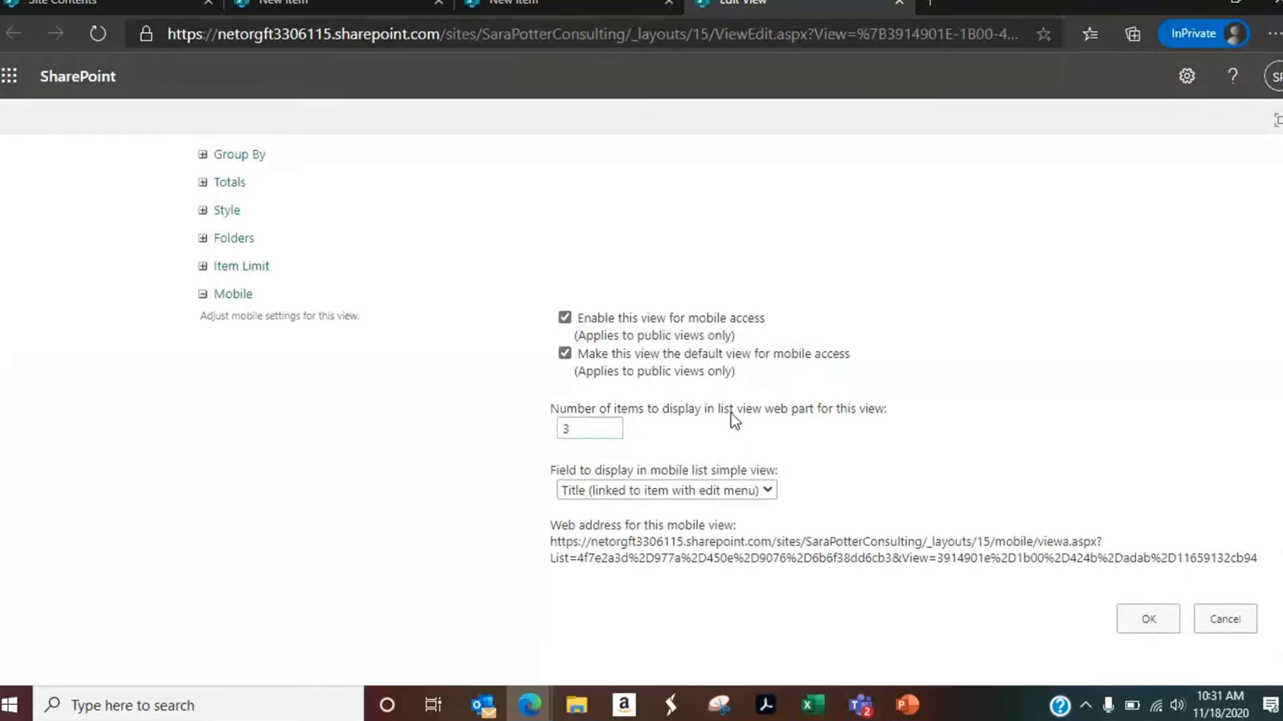
pyautogui.scroll(-1, 735, 437)
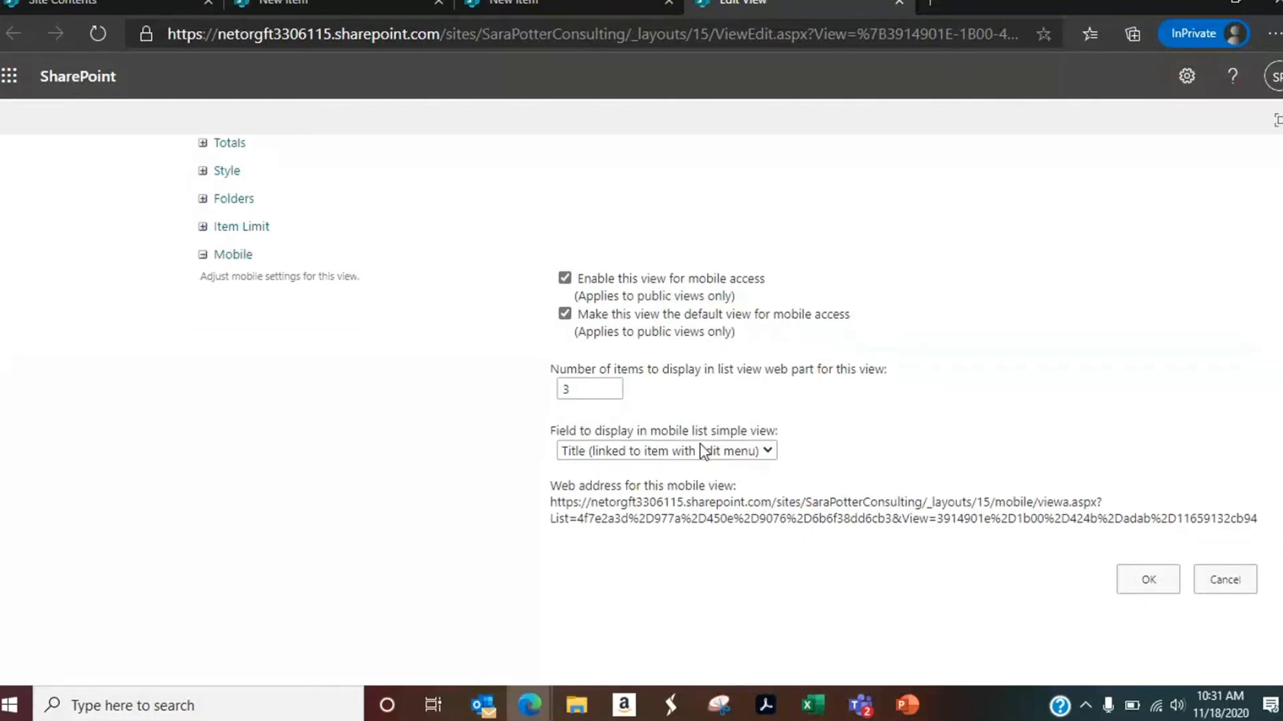
pyautogui.click(1226, 584)
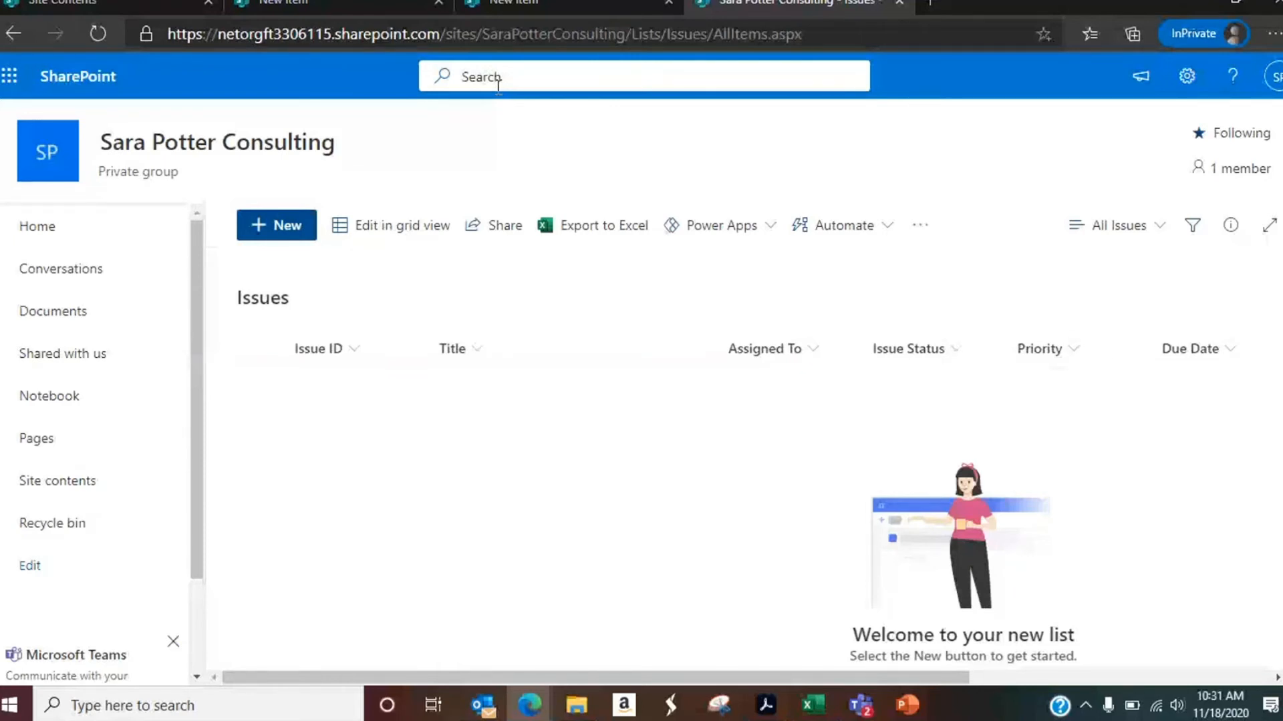
# Step: Examine the Automate and Power Apps options available for the Issues list
pyautogui.click(900, 229)
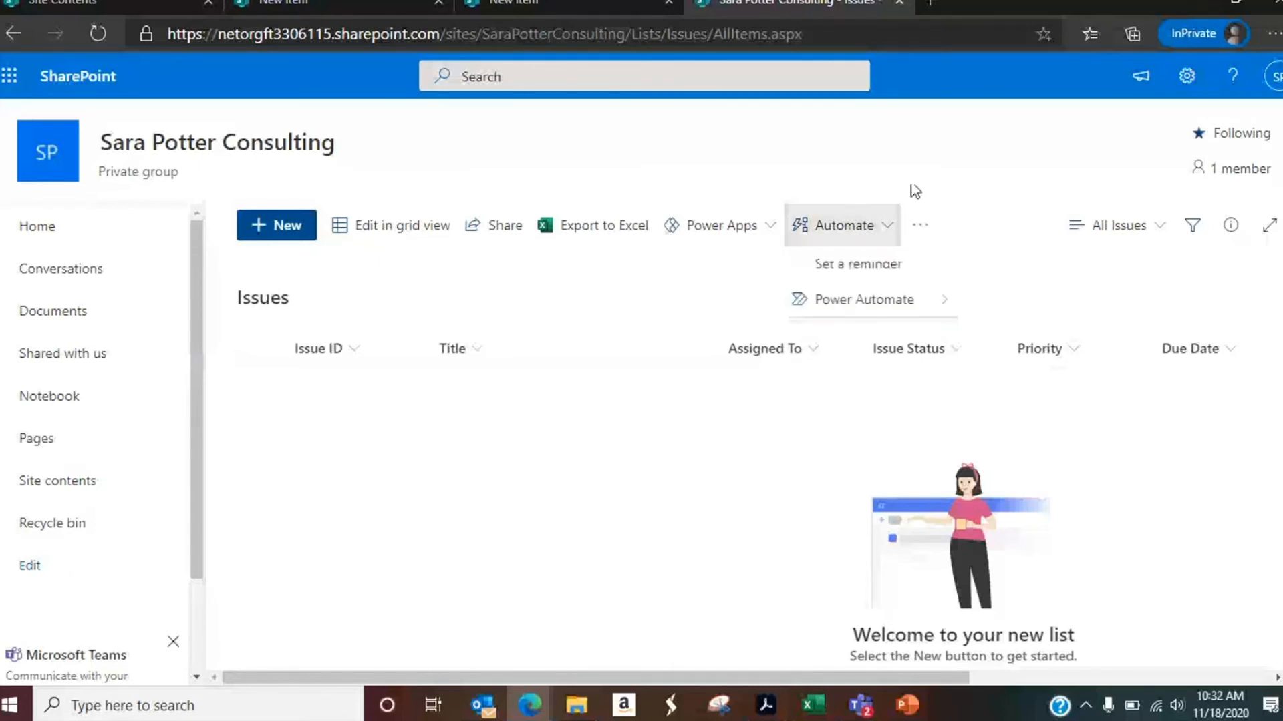
pyautogui.click(772, 229)
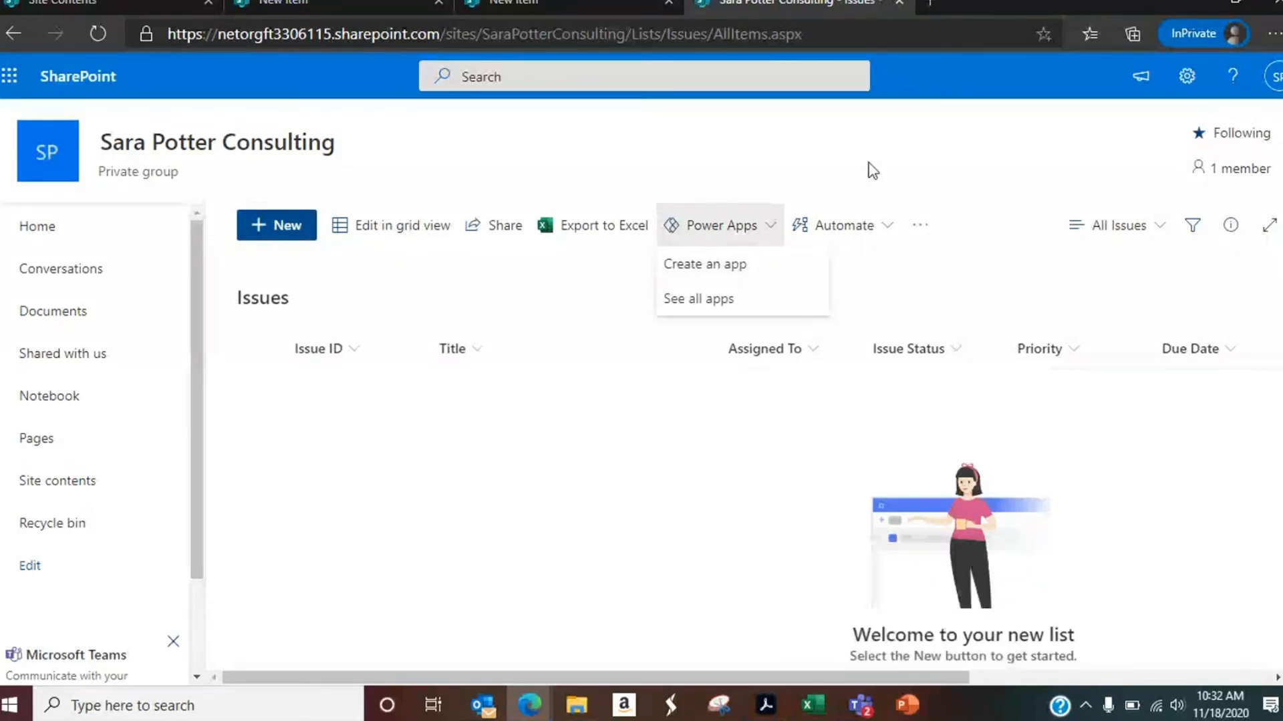
pyautogui.click(810, 185)
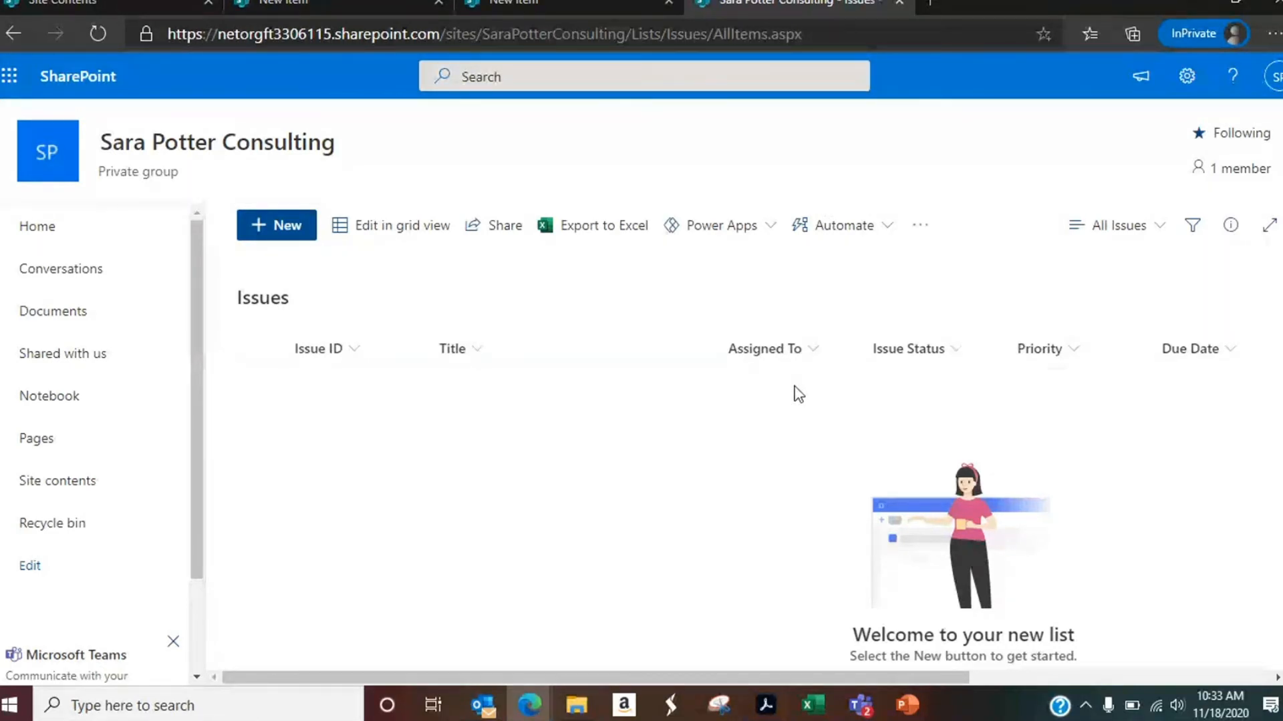
# Step: Switch the Issues list to grid editing
pyautogui.click(444, 251)
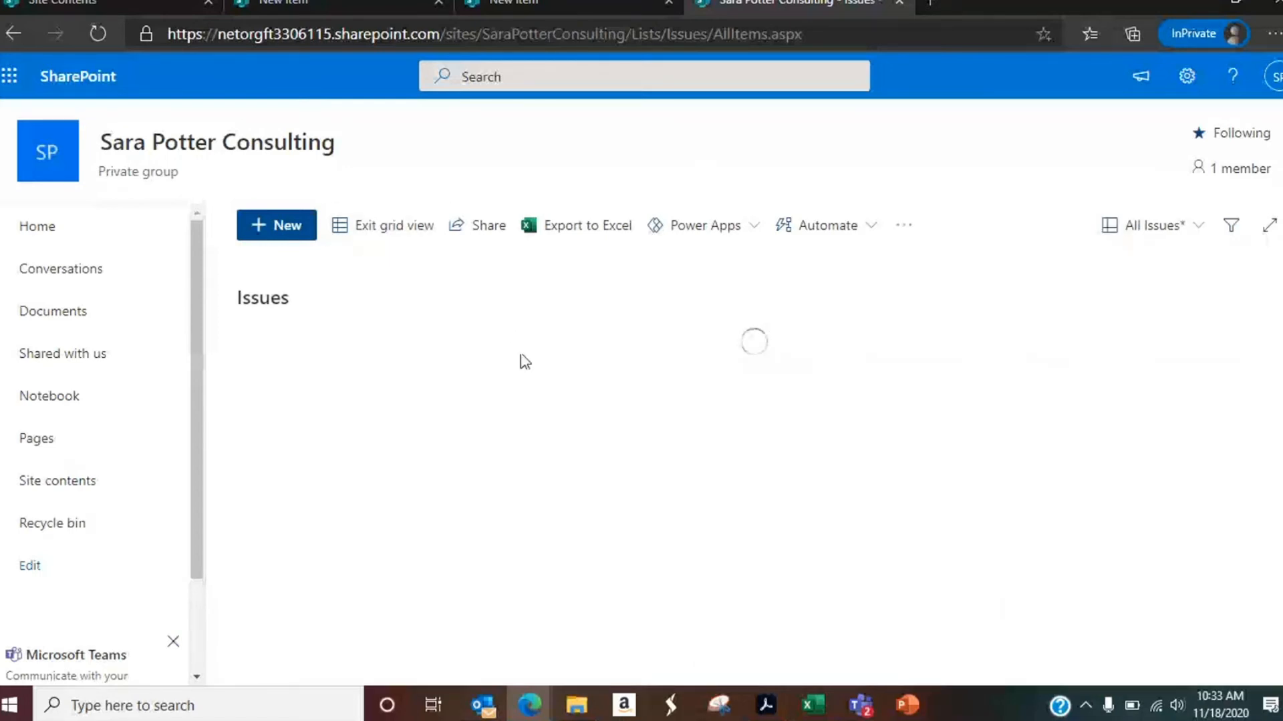